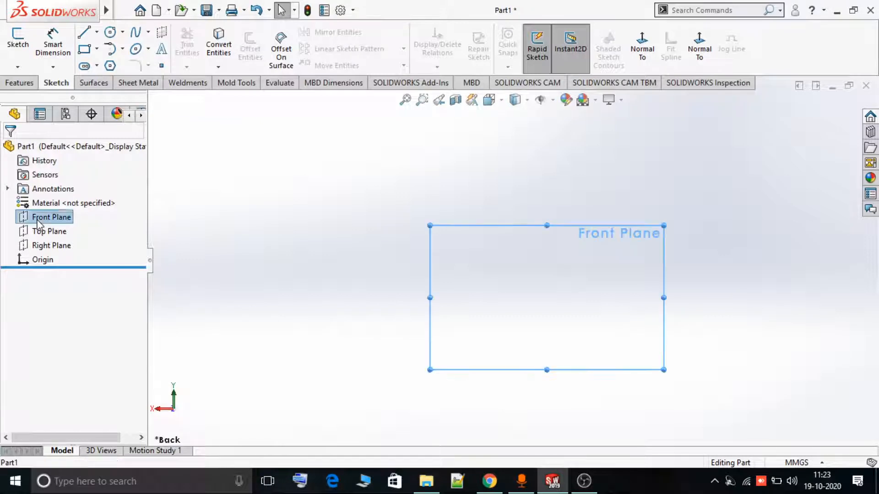
Step: Sketch a center rectangle on the Front Plane, centred on the origin, about 118 mm wide and 97 mm high
left_click(47, 198)
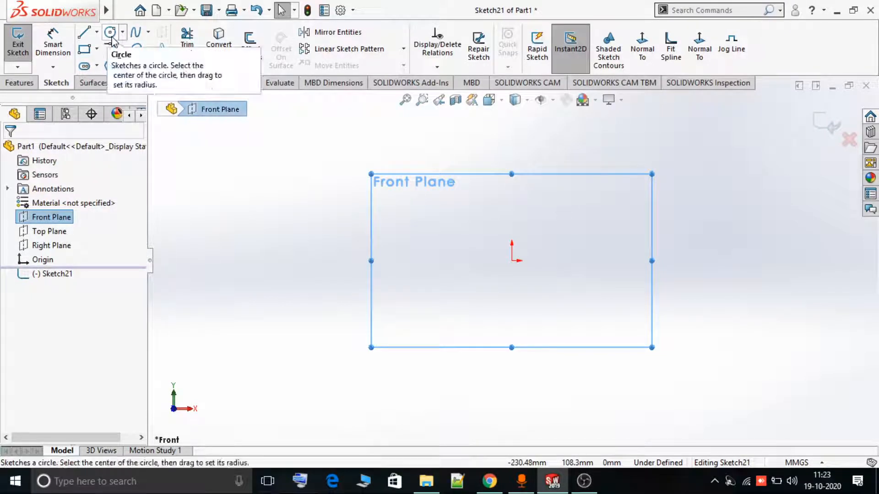
left_click(84, 48)
left_click(60, 197)
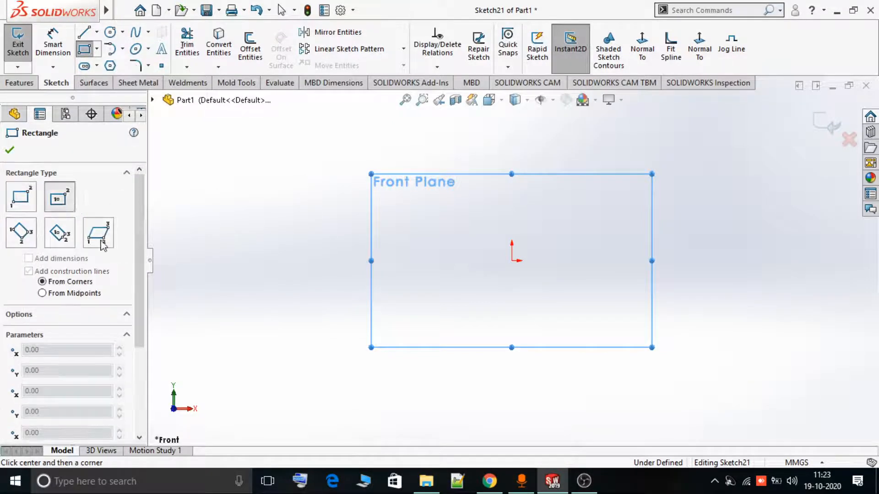
left_click(512, 261)
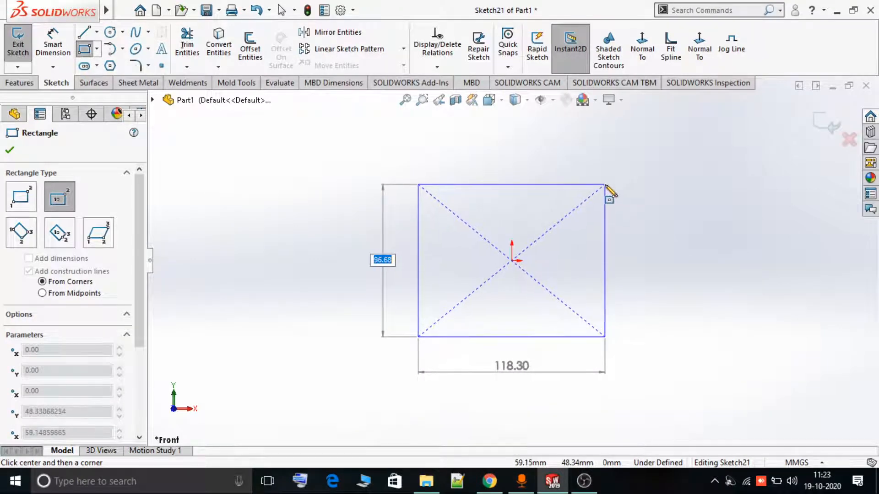
left_click(605, 185)
key("Escape")
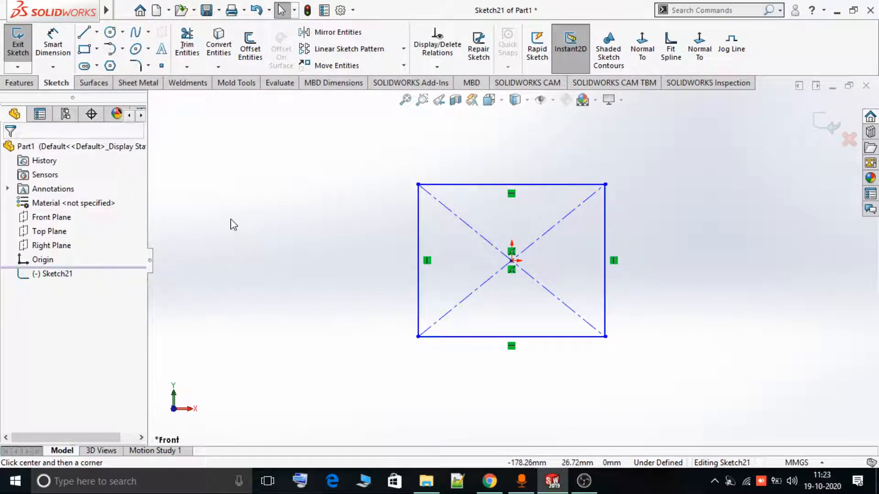
Step: Dimension the rectangle's left side and bottom edge at 100 mm each with Smart Dimension
left_click(63, 38)
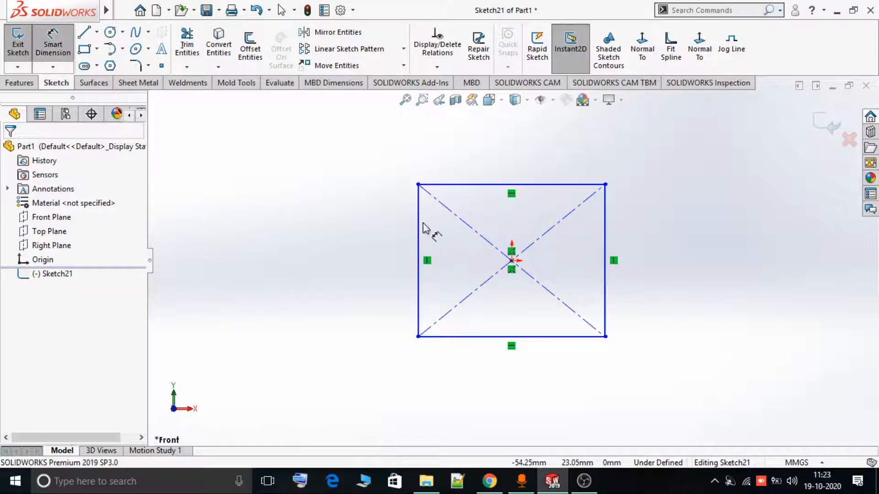
left_click(420, 226)
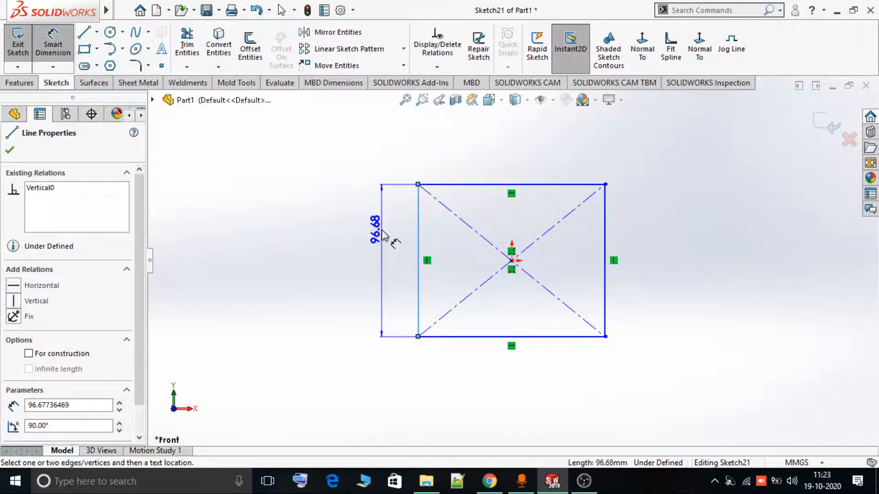
left_click(390, 242)
type("100")
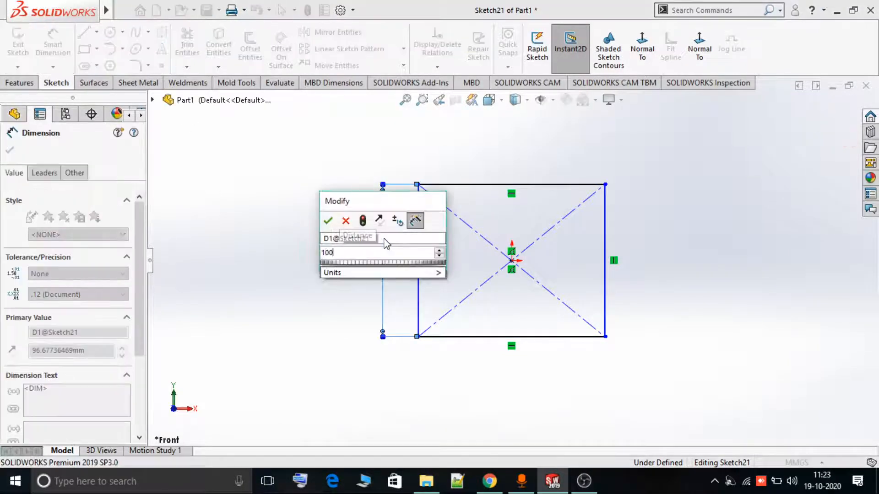
key("Return")
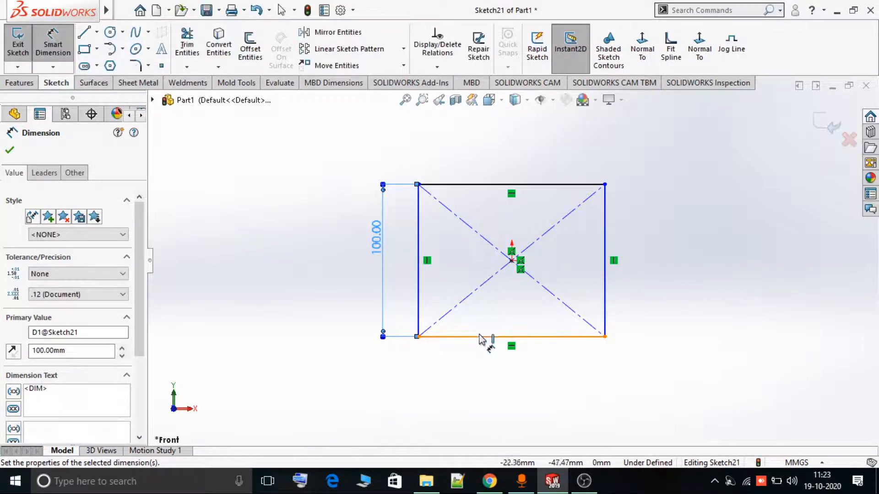
left_click(487, 338)
left_click(487, 366)
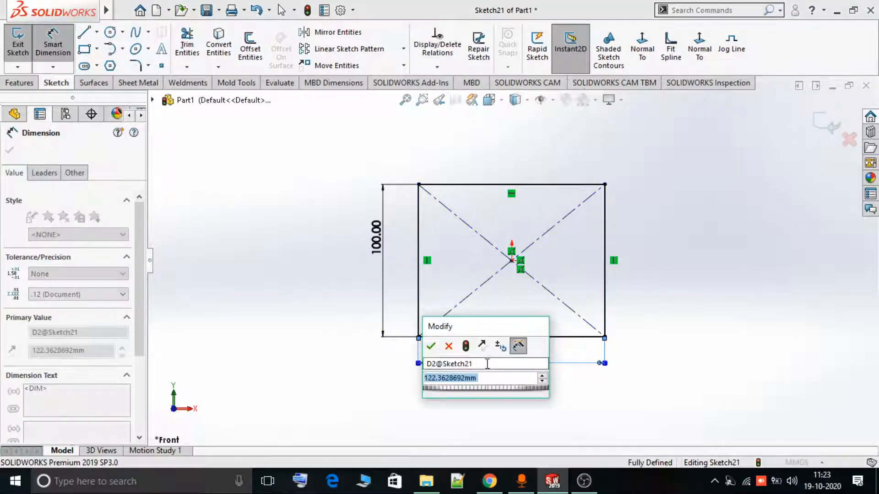
type("100")
key("Return")
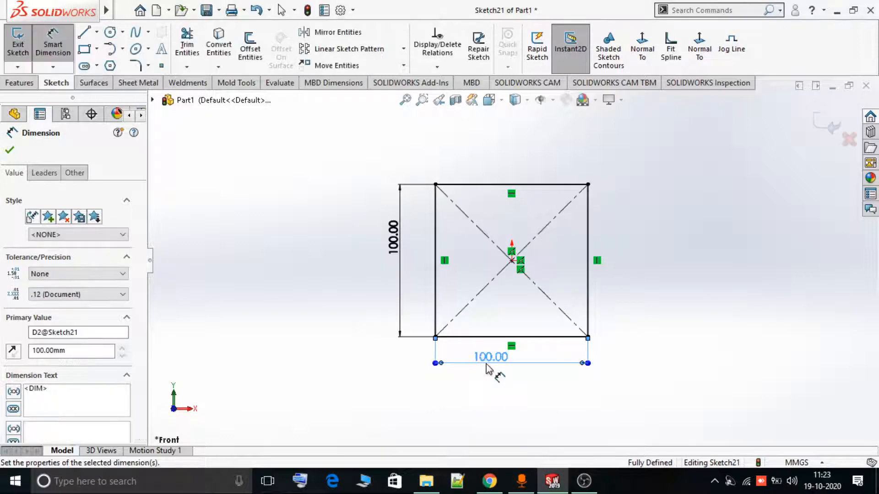
left_click(9, 153)
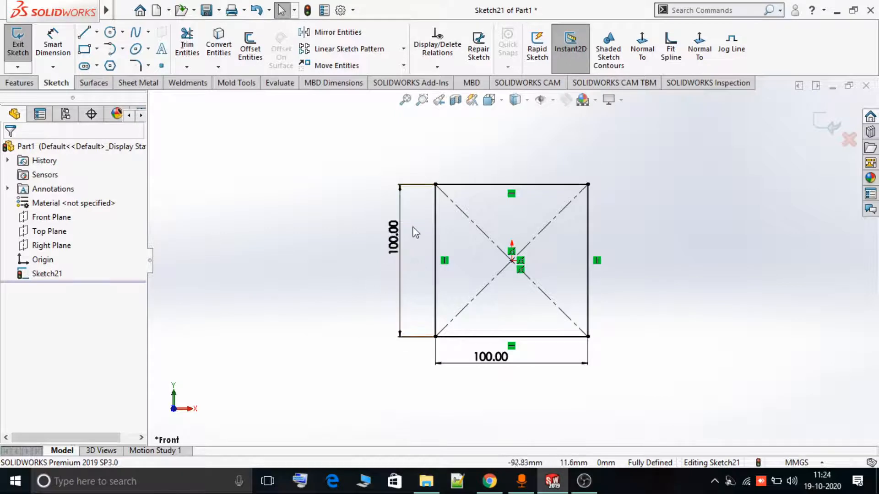
Step: Turn off Instant2D and set the rectangle's height dimension to 120 mm in the dimension properties
left_click(571, 46)
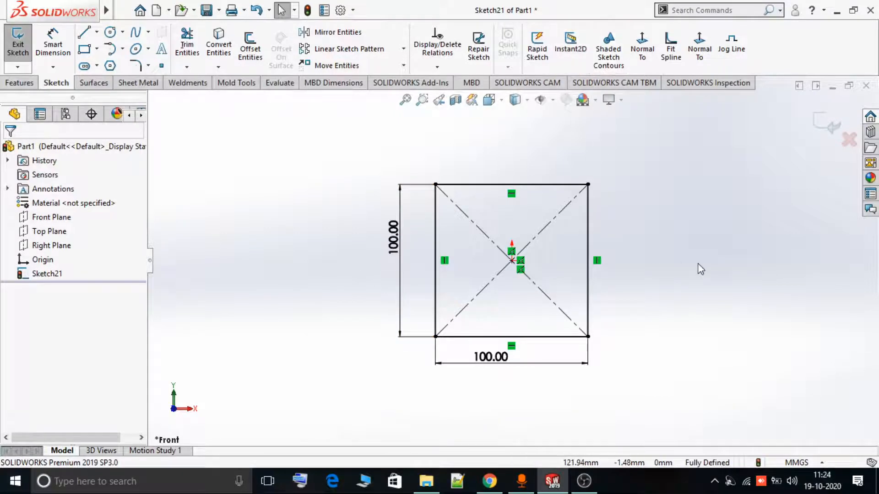
left_click(390, 256)
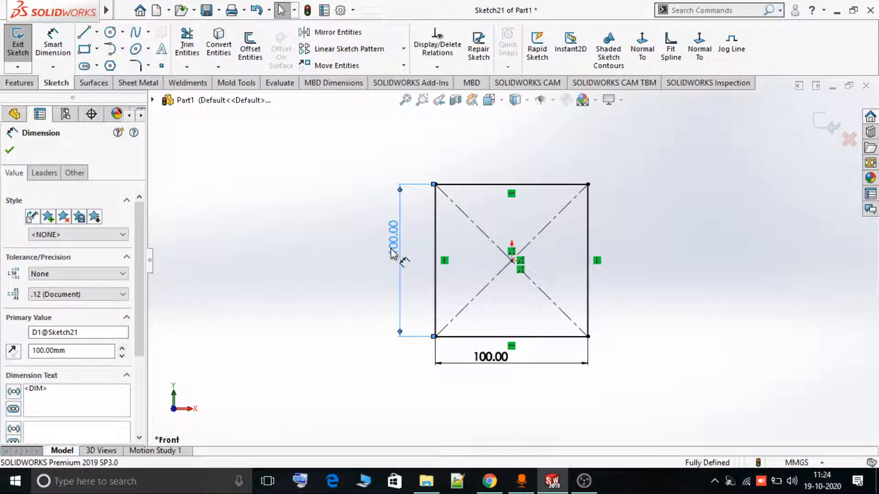
scroll(62, 297, "down", 3)
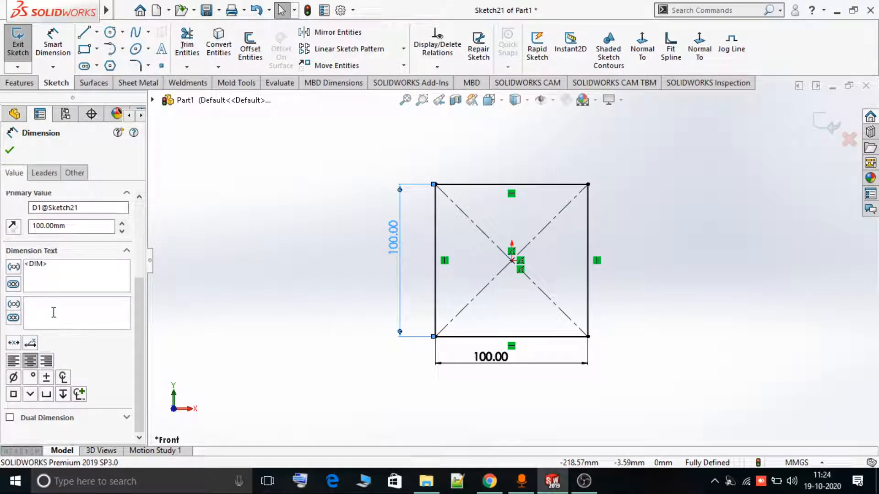
left_click_drag(74, 225, 23, 225)
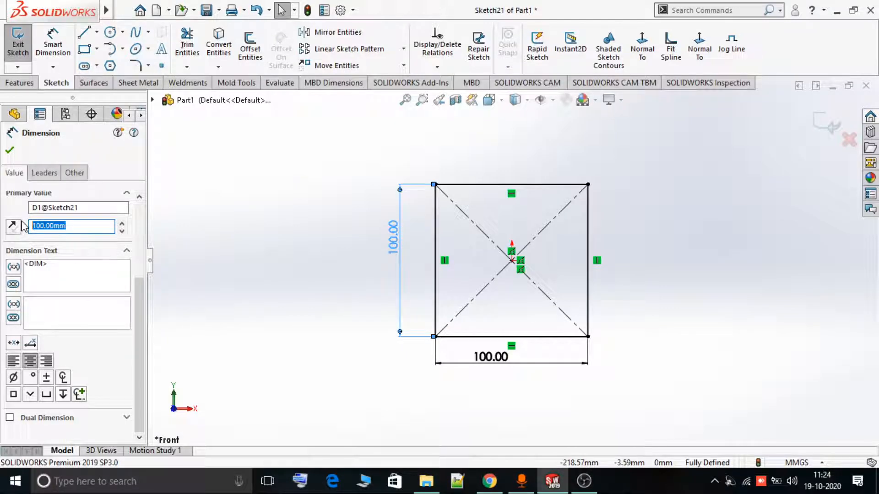
type("120")
key("Return")
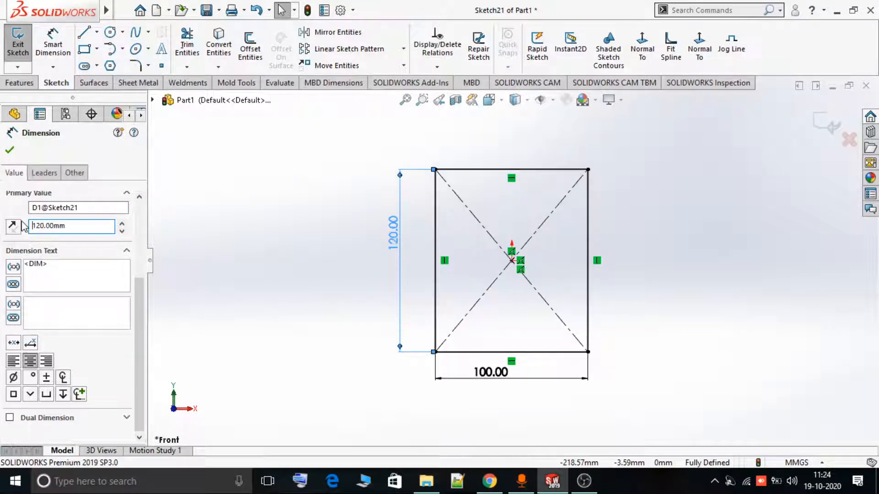
left_click(10, 147)
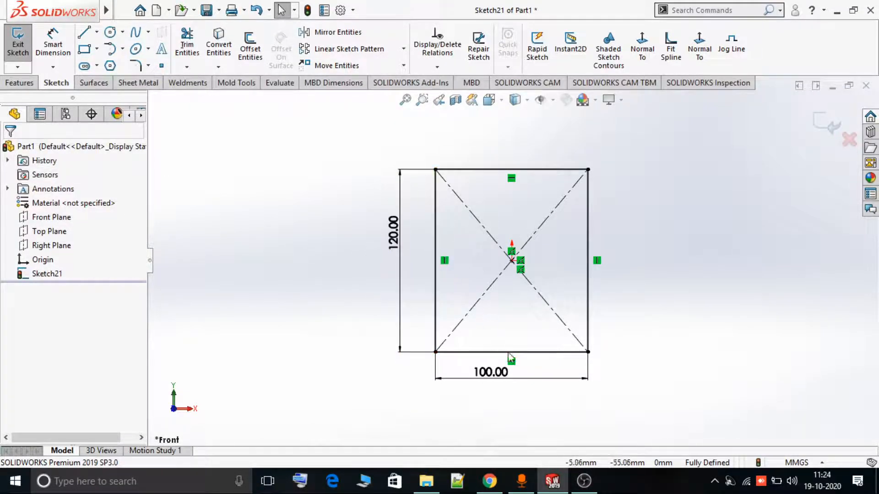
Step: Set the rectangle's width dimension to 120 mm in the dimension properties
left_click(501, 374)
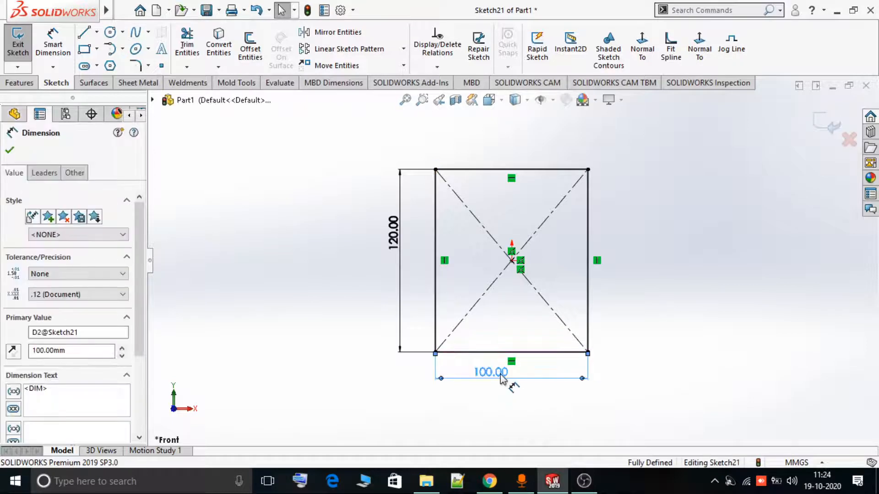
left_click(82, 349)
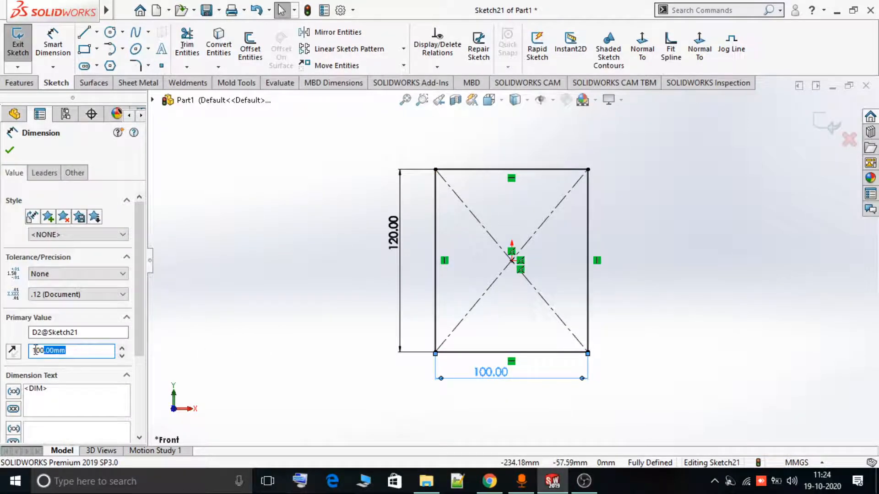
key("BackSpace")
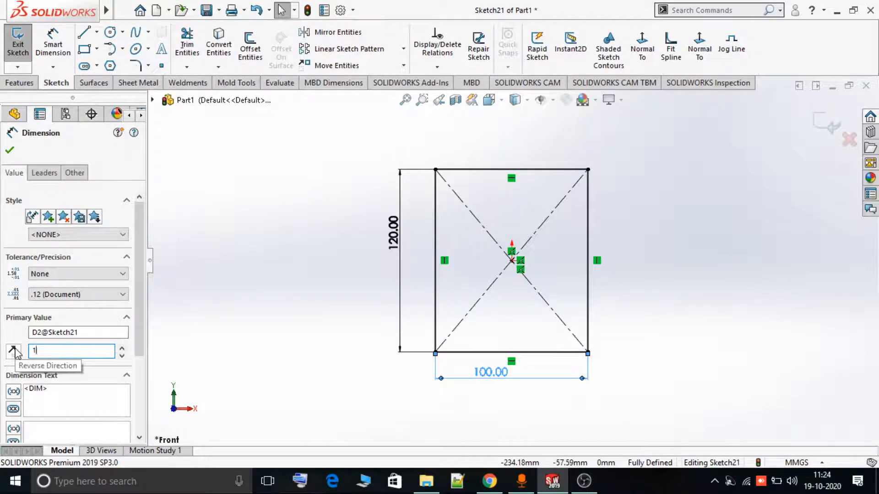
type("120")
key("Return")
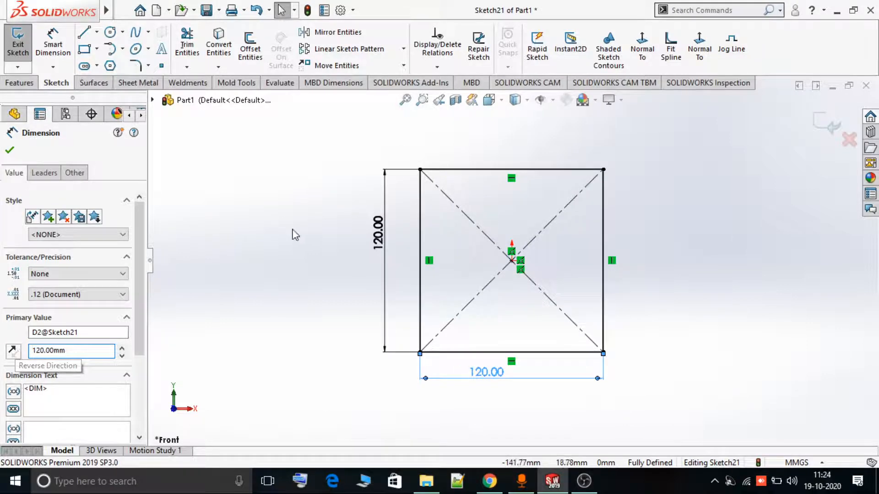
left_click(10, 150)
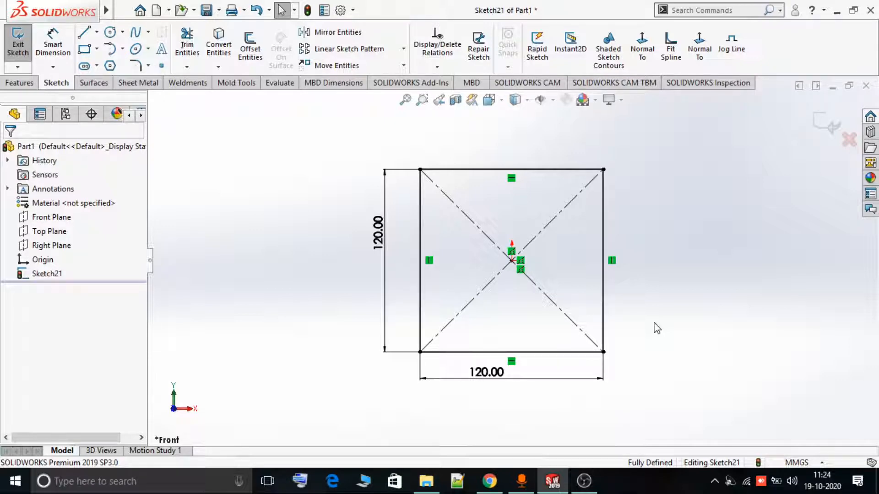
Step: Turn on Instant2D and set the rectangle's height to 150 mm directly on the dimension in the sketch
left_click(573, 58)
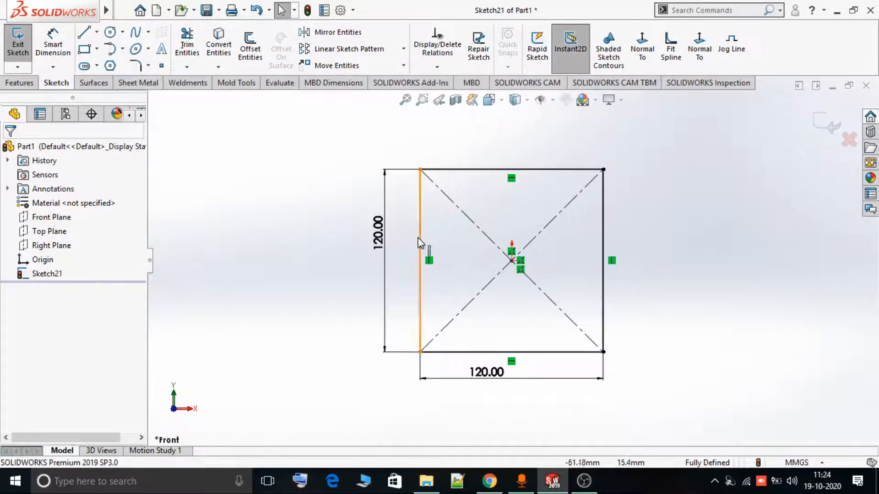
left_click(386, 239)
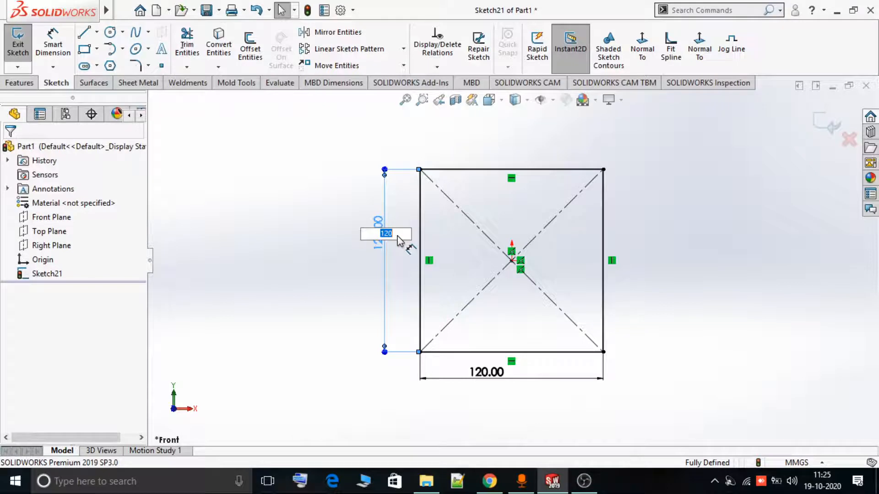
type("15")
key("Return")
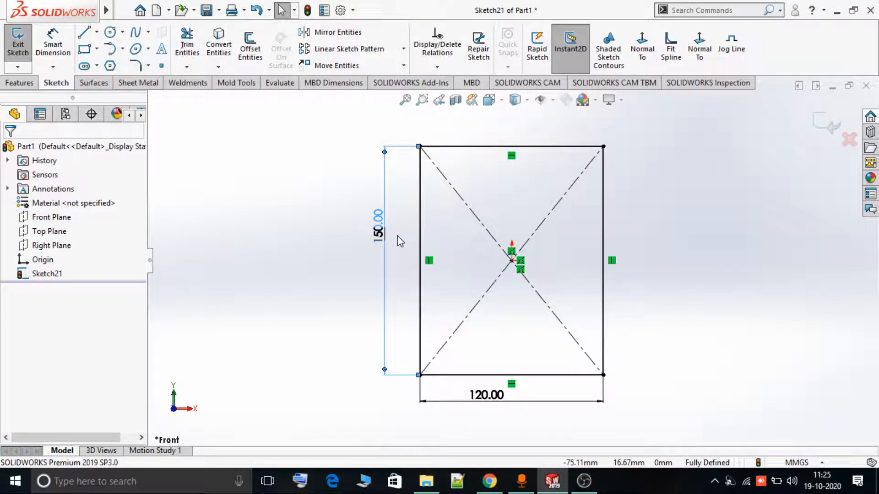
Step: Set the rectangle's width to 150 mm directly on the dimension in the sketch
left_click(495, 395)
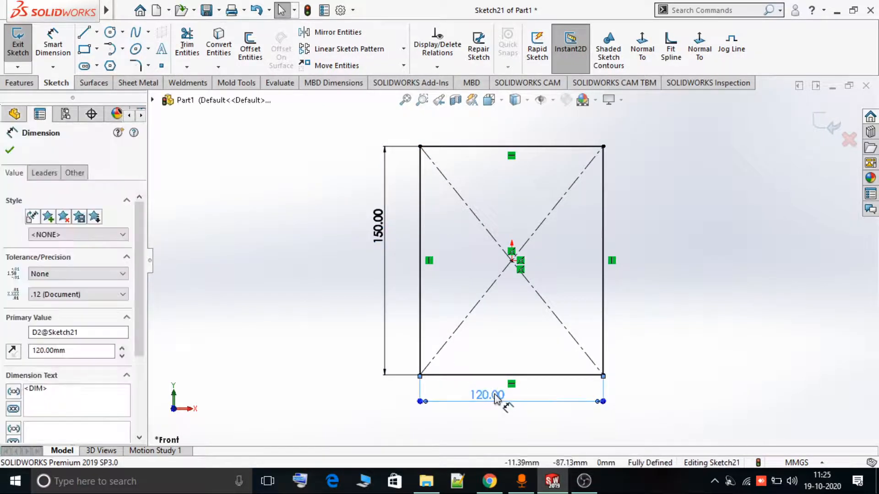
left_click(9, 150)
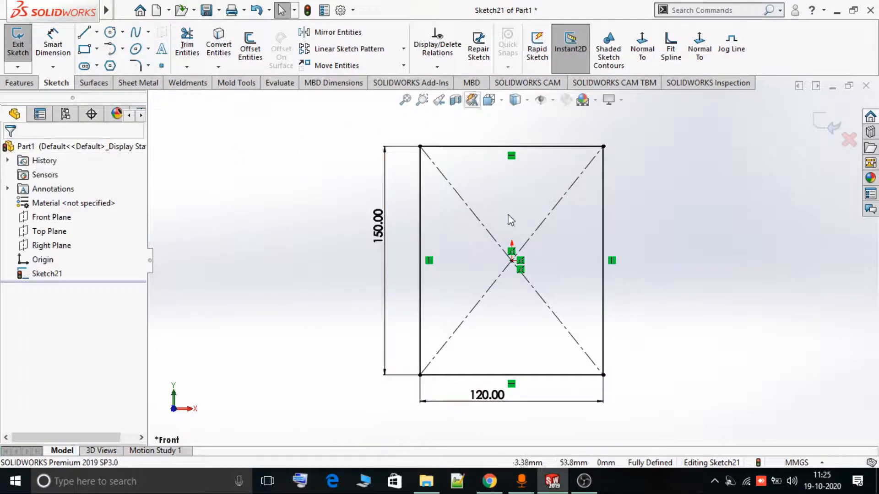
double_click(489, 395)
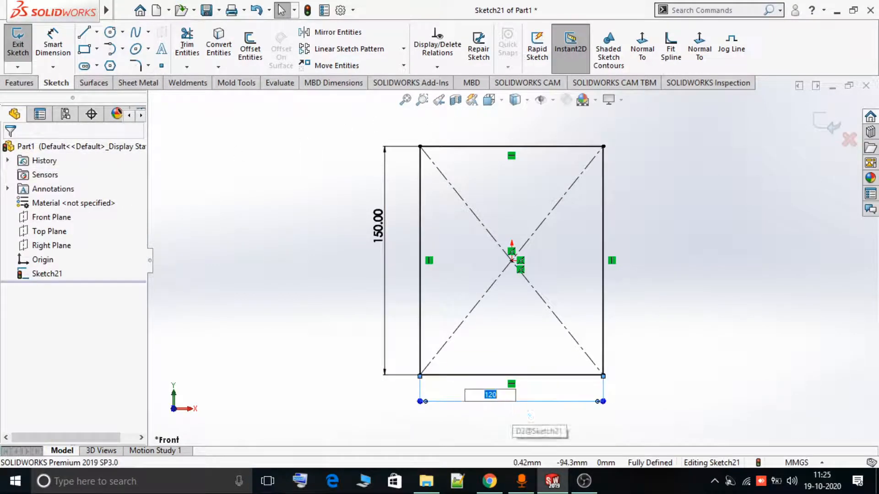
type("150")
key("Return")
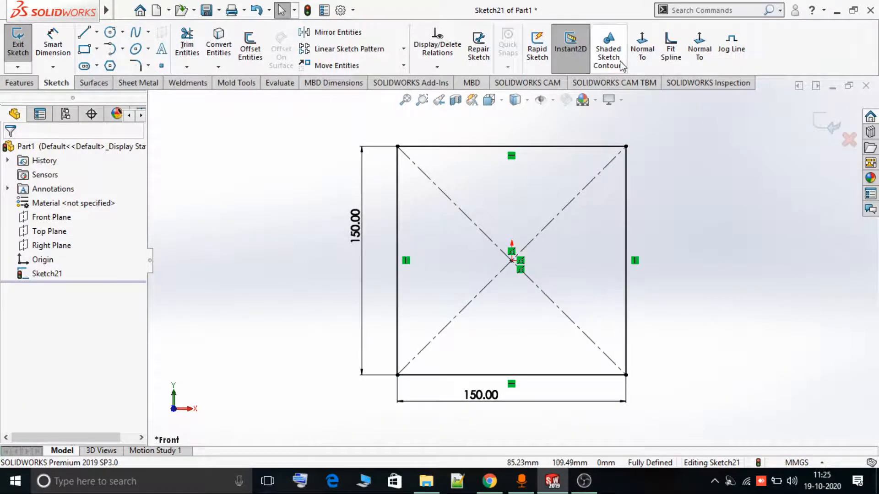
Step: Turn off Instant2D, move the height dimension slightly outward and down, and set it to 120 mm
left_click(572, 50)
scroll(682, 221, "up", 1)
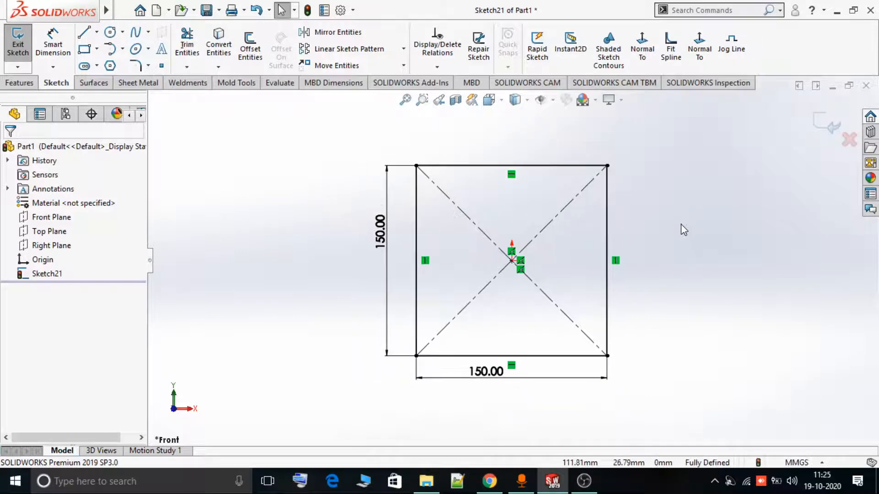
left_click_drag(390, 249, 375, 268)
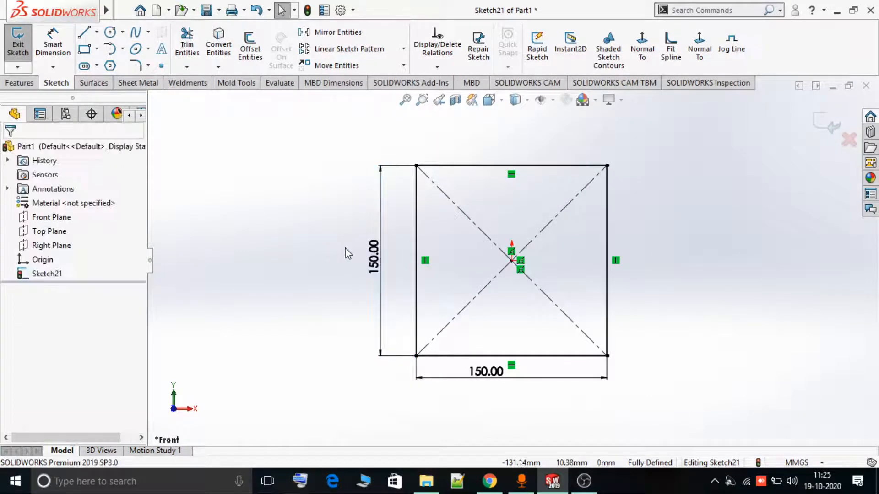
double_click(373, 257)
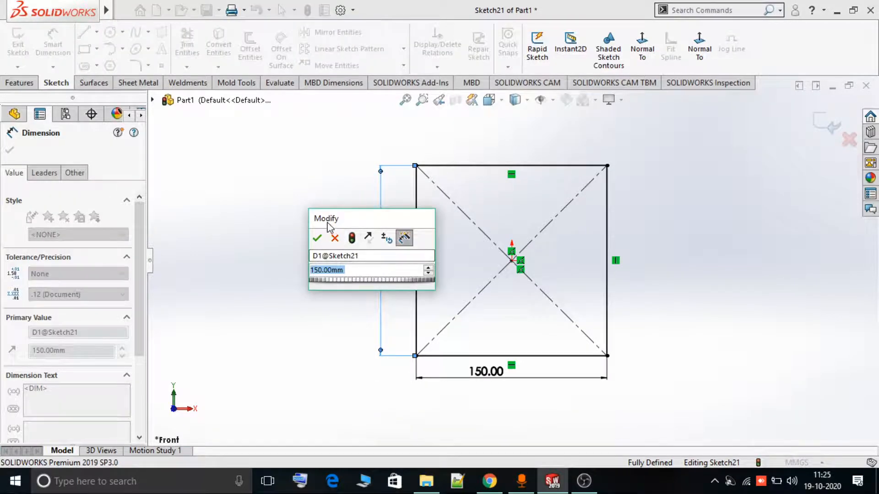
type("120")
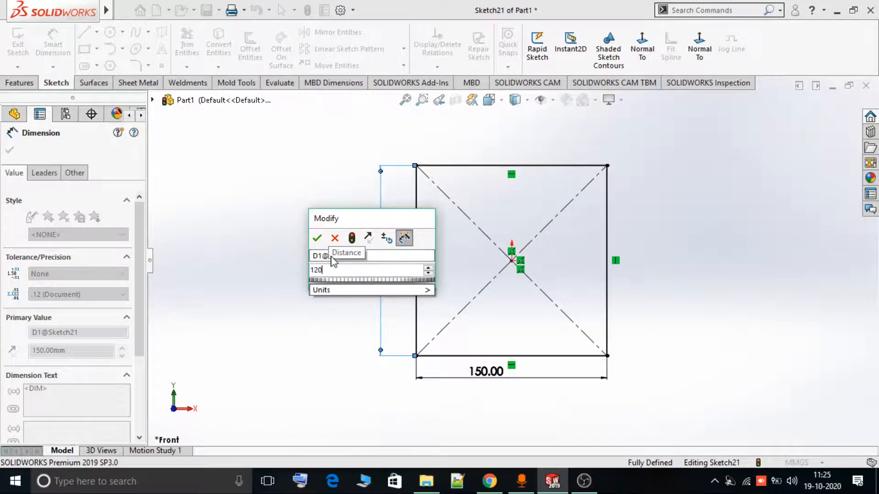
key("Return")
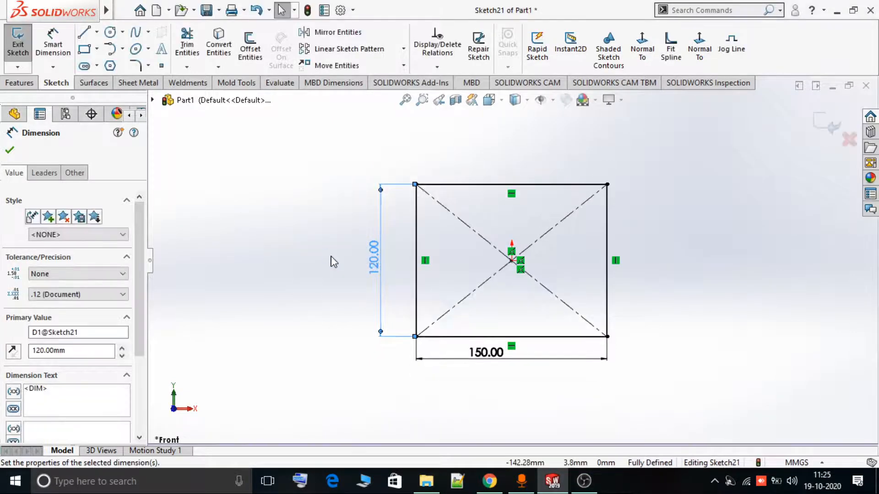
left_click(9, 152)
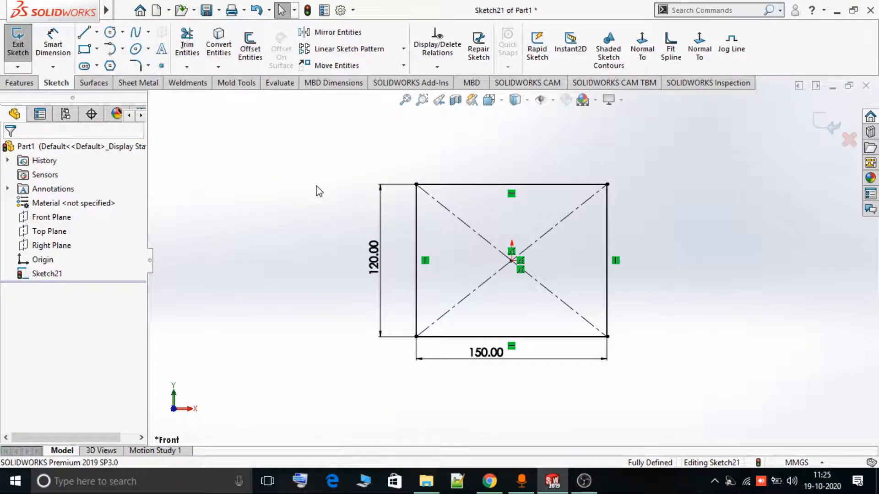
Step: Turn on Instant2D and stretch the rectangle's height to about 150 mm with the lower handle of its height dimension
left_click(570, 45)
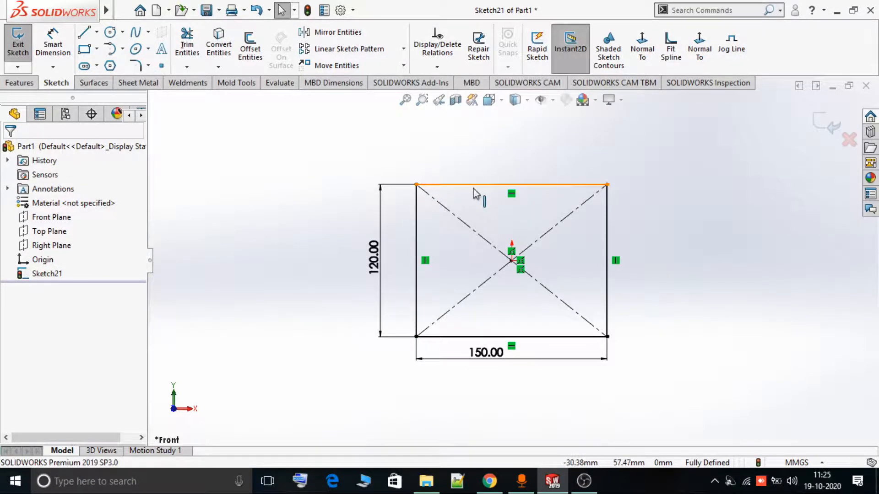
left_click(378, 257)
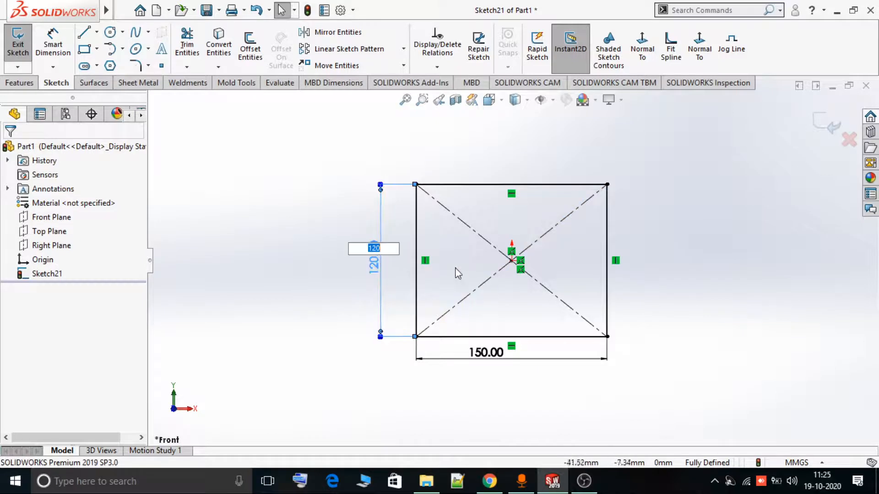
key("Return")
left_click(384, 225)
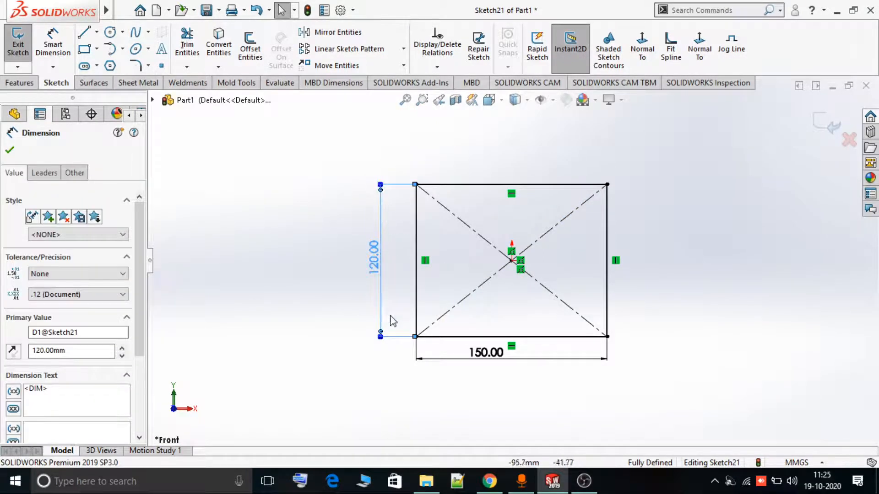
left_click_drag(381, 340, 397, 364)
left_click(650, 324)
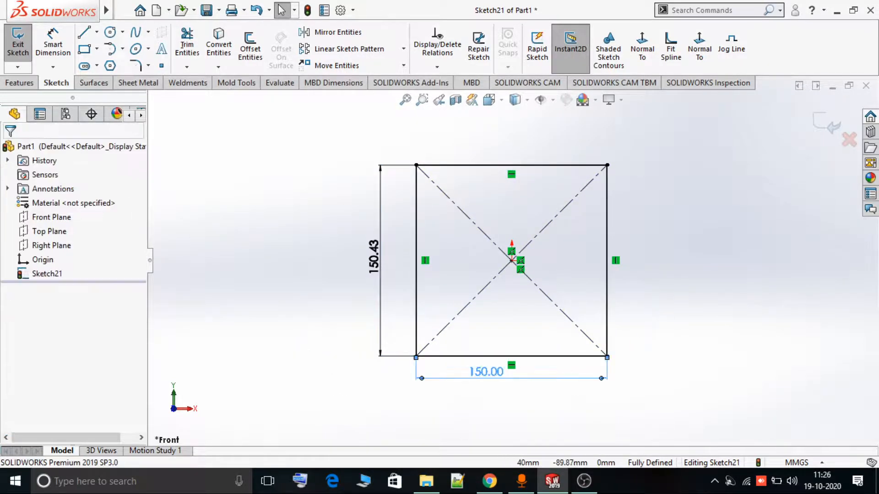
Step: Stretch the rectangle's width to about 222 mm with the right-end handle of its width dimension
left_click(612, 378)
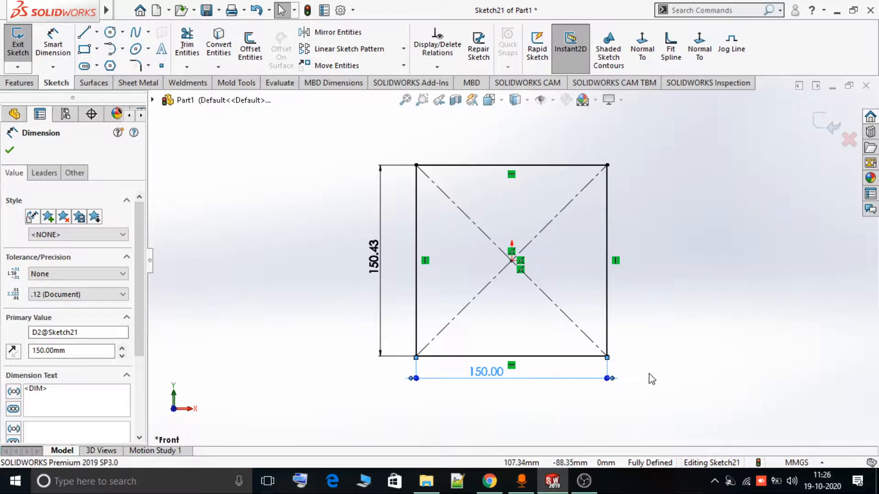
left_click(611, 378)
left_click_drag(610, 384, 680, 371)
left_click(706, 288)
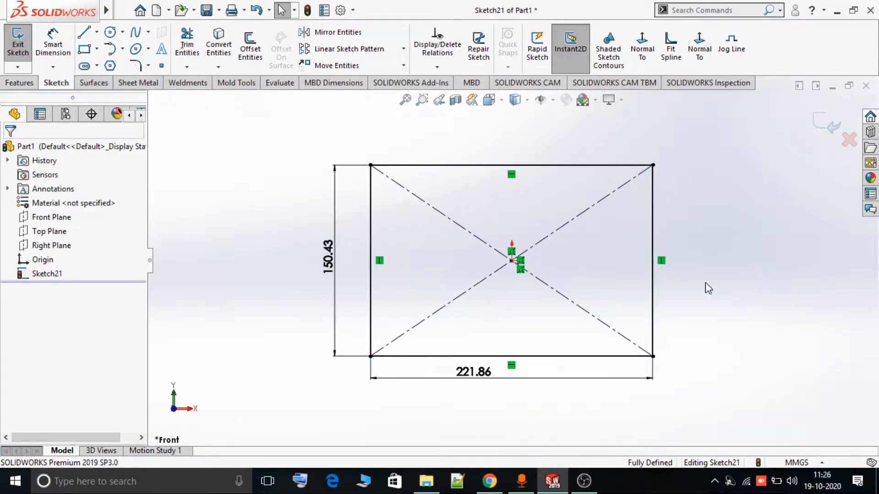